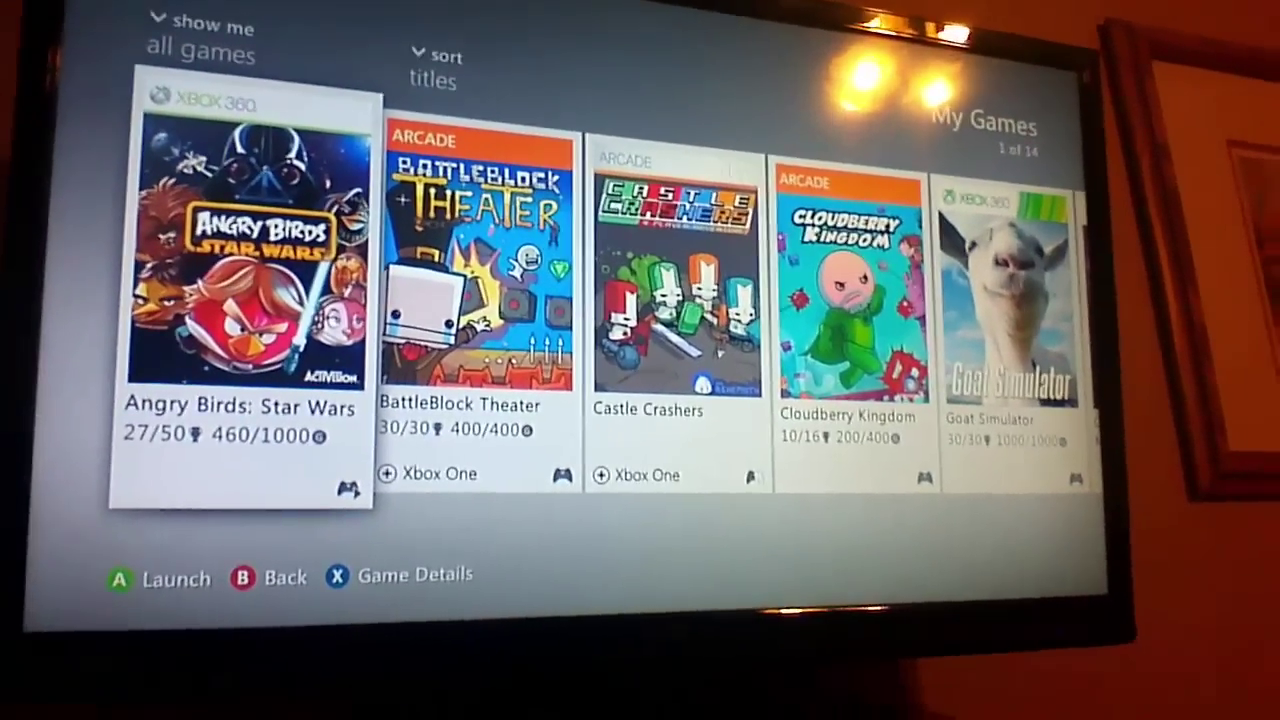
# Step: Move the highlight back and forth between Angry Birds: Star Wars and BattleBlock Theater in My Games
pyautogui.press('Right')
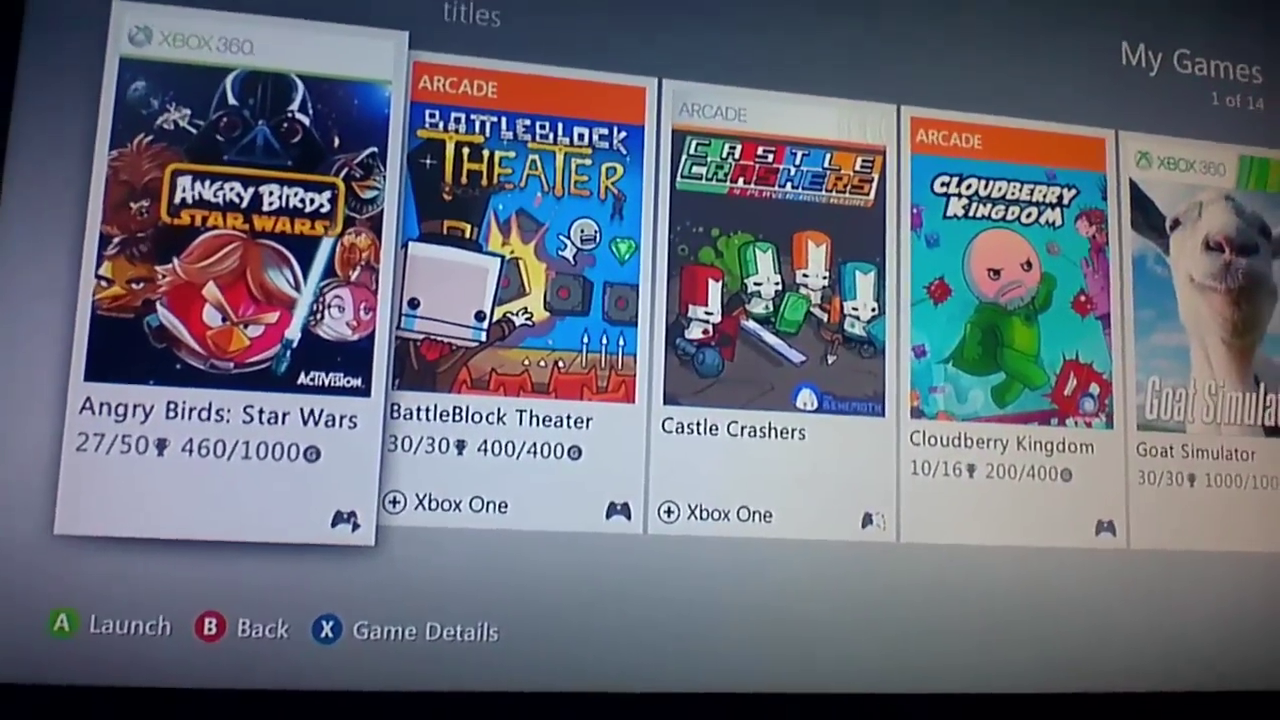
pyautogui.press('Right')
pyautogui.press('Left')
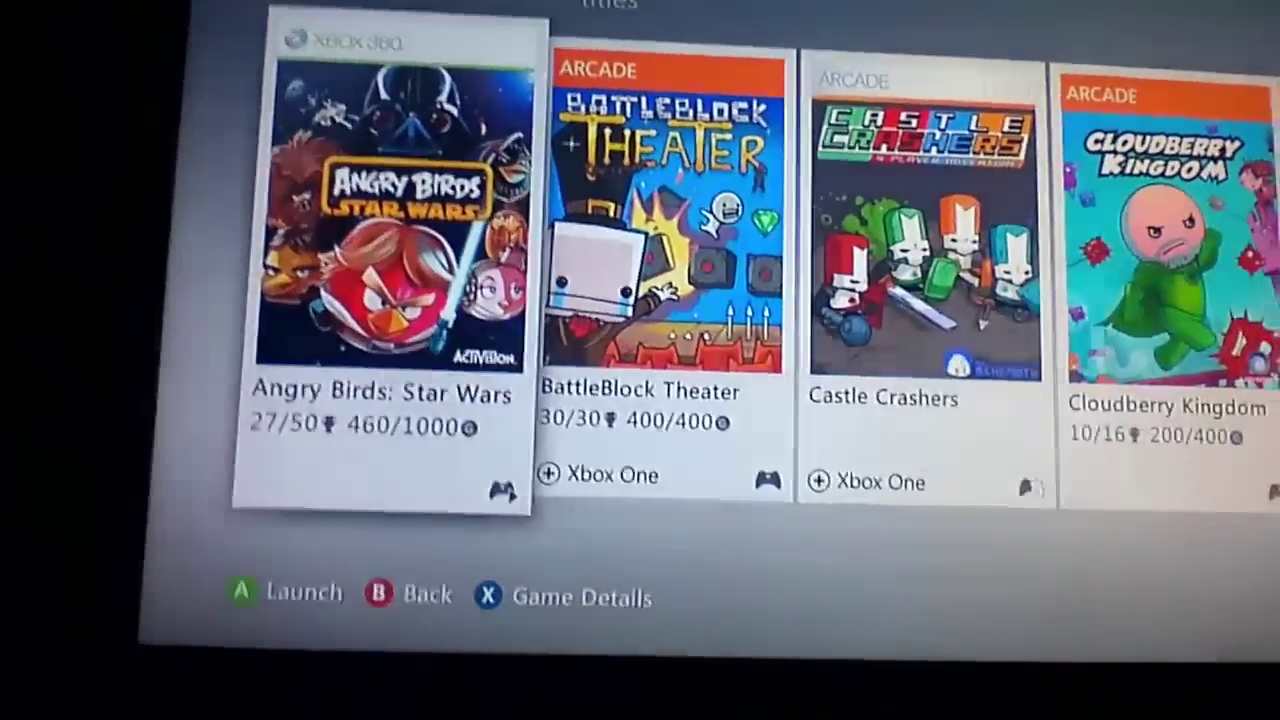
pyautogui.press('Right')
pyautogui.press('Left')
pyautogui.press('Right')
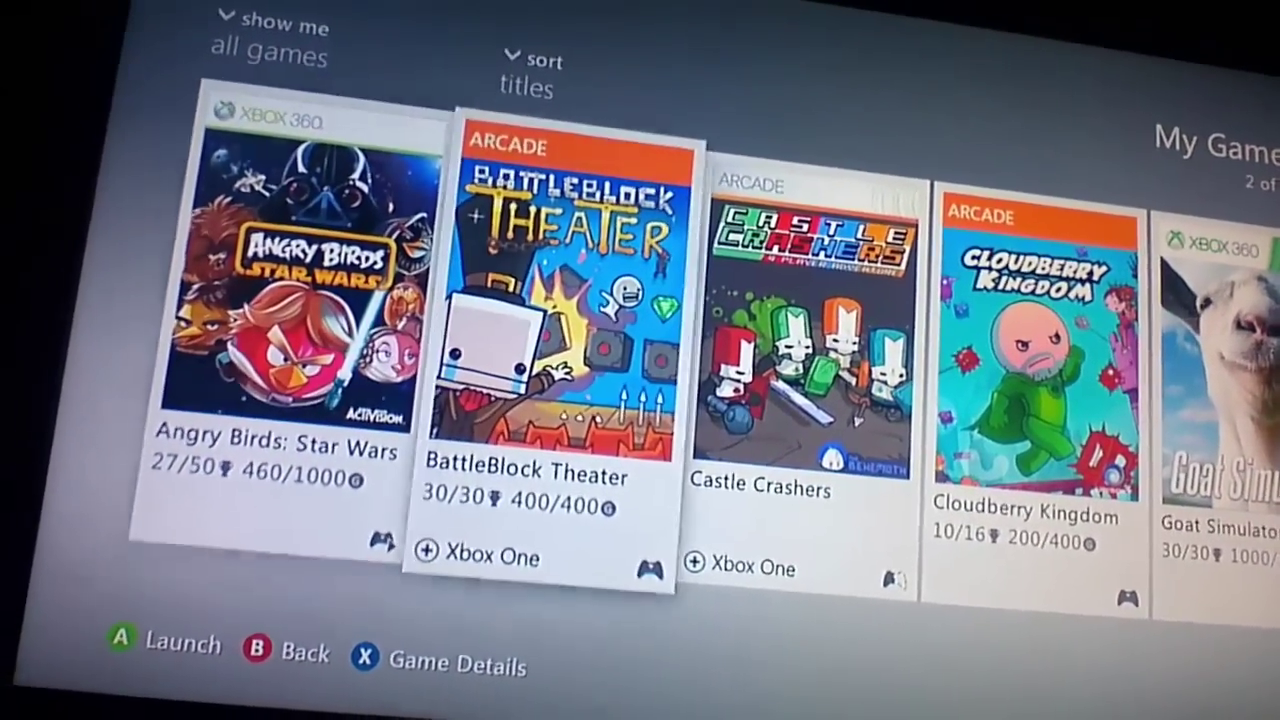
pyautogui.press('Left')
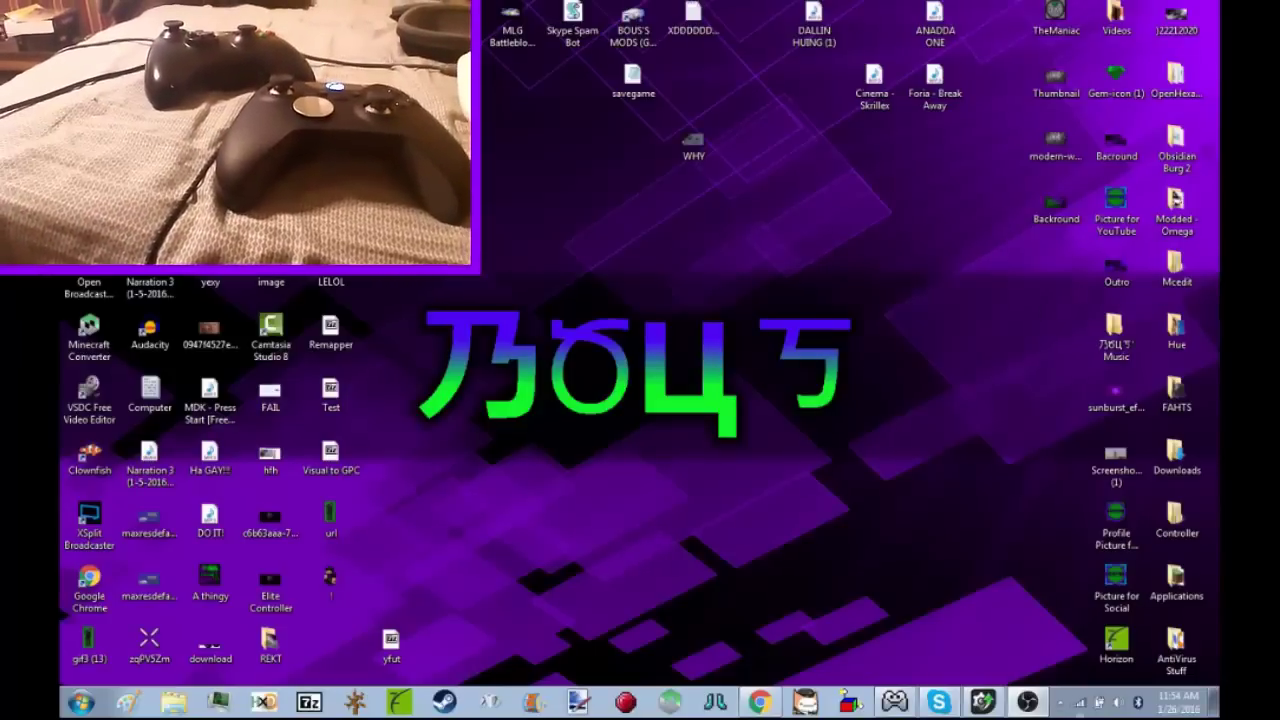
# Step: Bring Gtuner Pro to the front and restore, then re-maximize its window, dismissing the Plugins menu
pyautogui.click(983, 701)
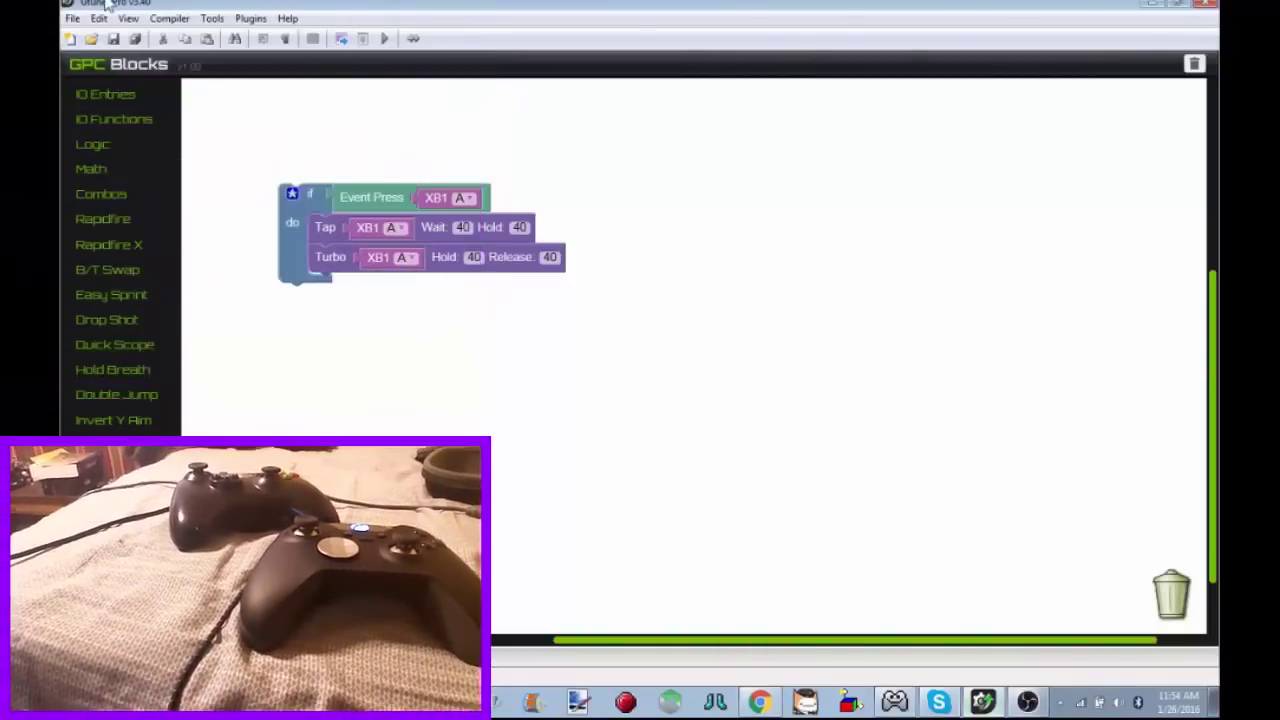
pyautogui.moveTo(108, 5); pyautogui.dragTo(253, 40)
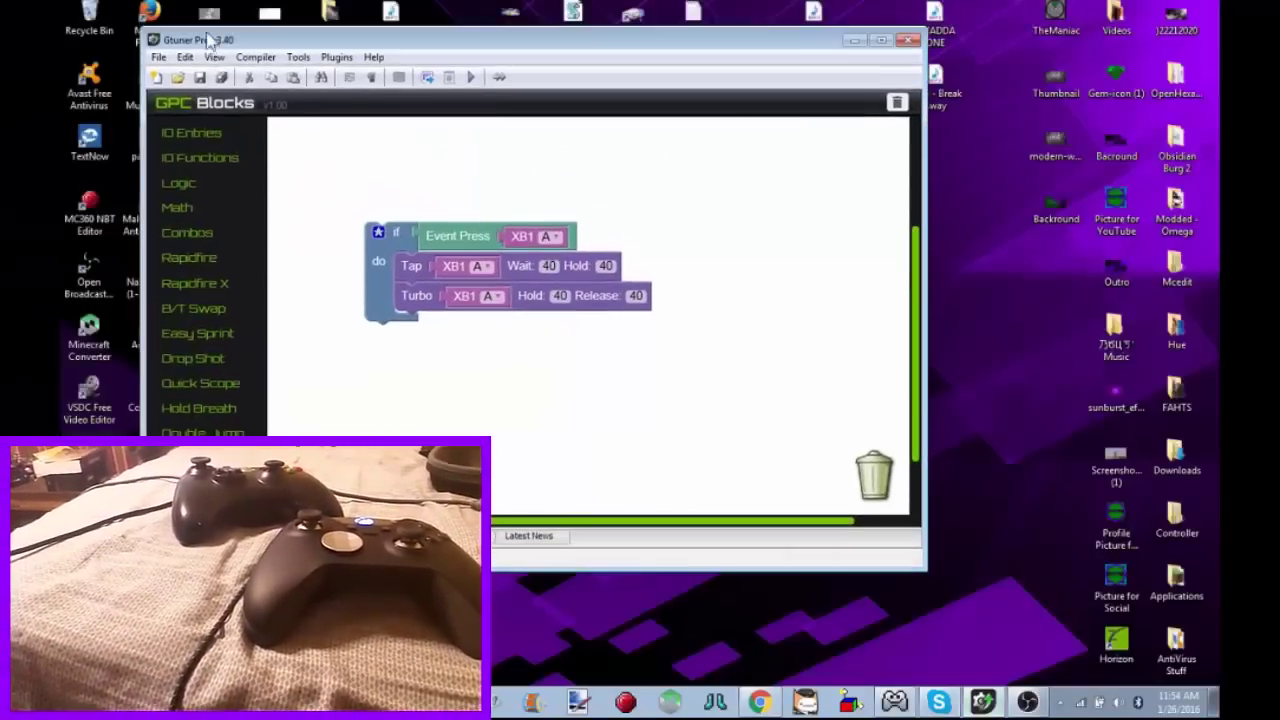
pyautogui.click(881, 42)
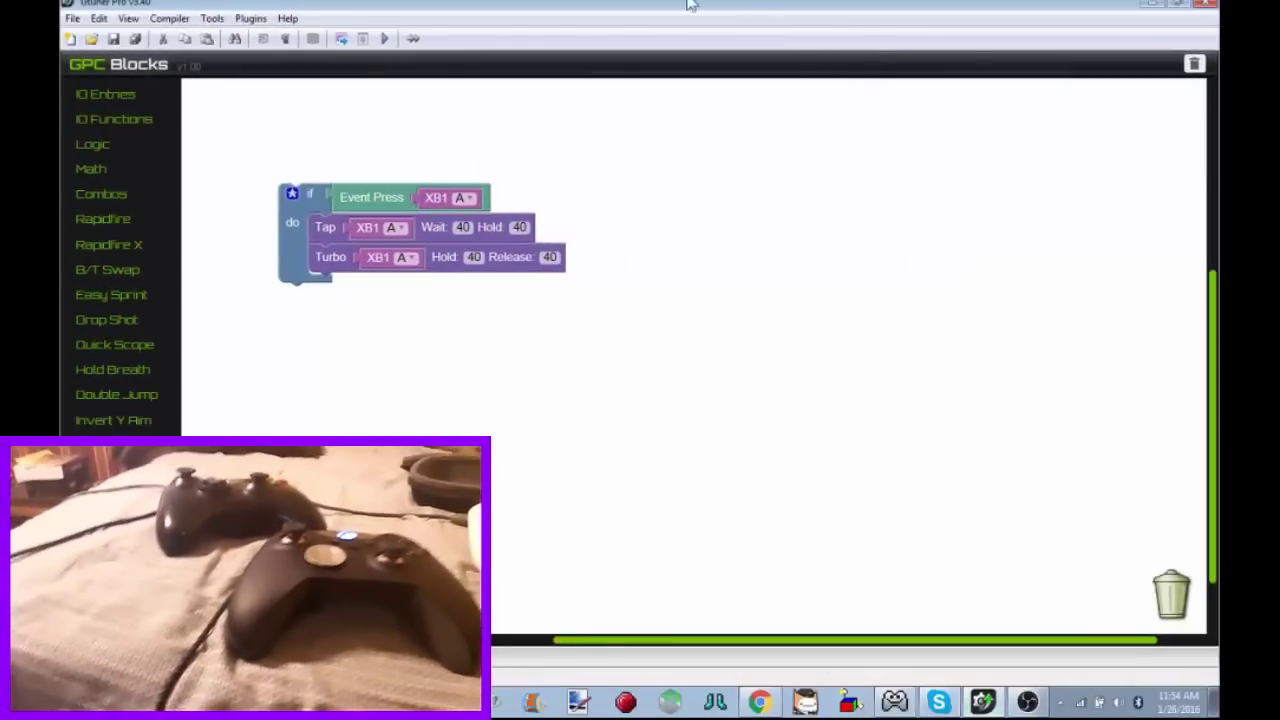
pyautogui.click(248, 18)
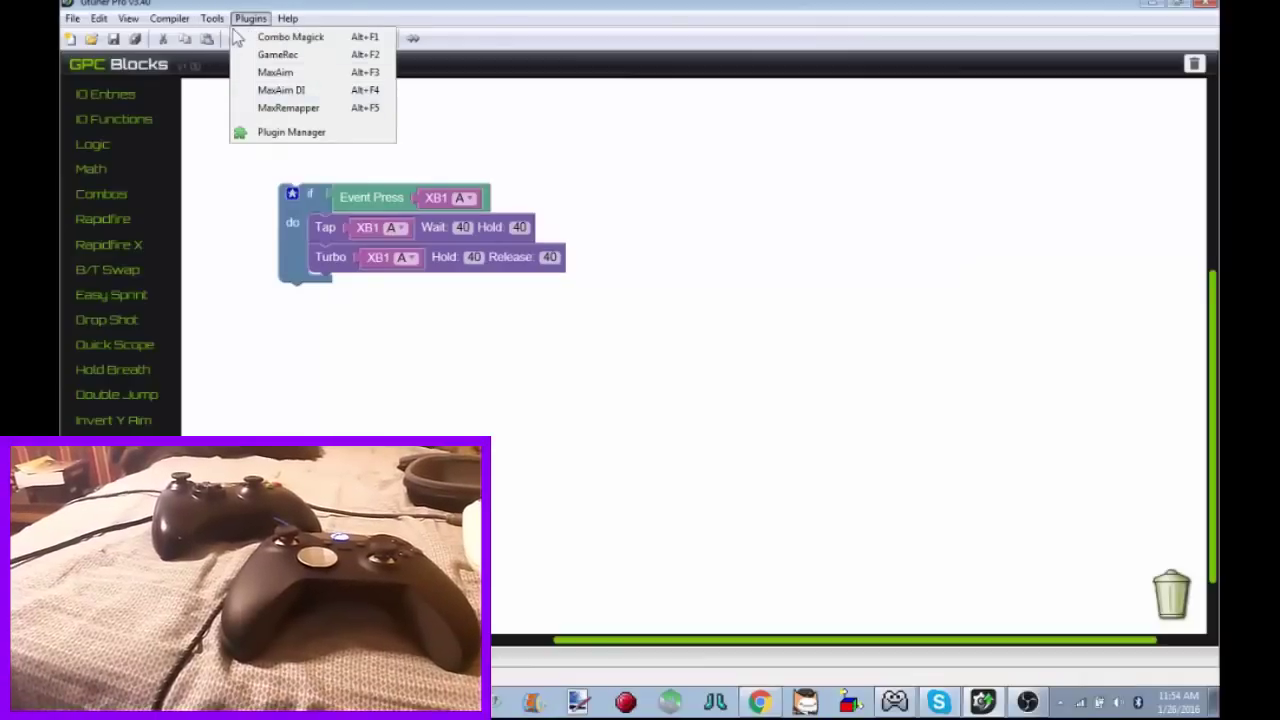
pyautogui.moveTo(307, 204); pyautogui.dragTo(335, 205)
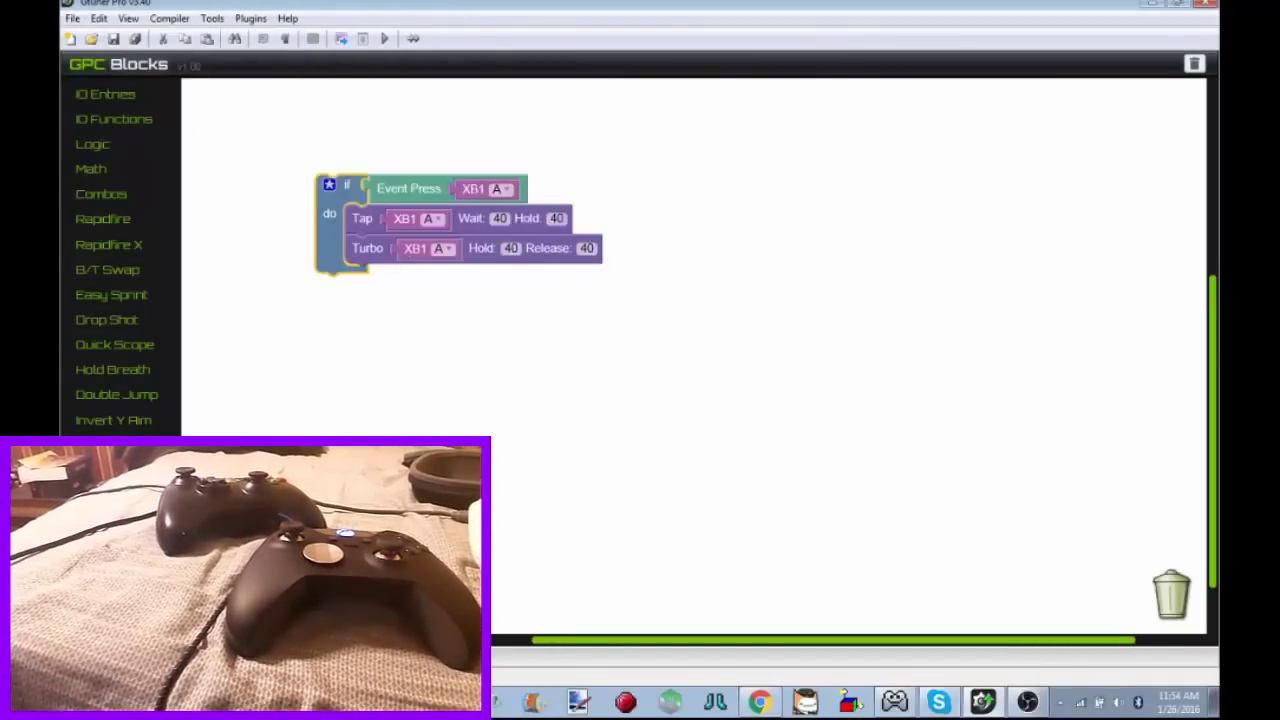
# Step: Delete the Tap block so Event Press XB1 A drives only Turbo (Hold 40, Release 40)
pyautogui.click(139, 215)
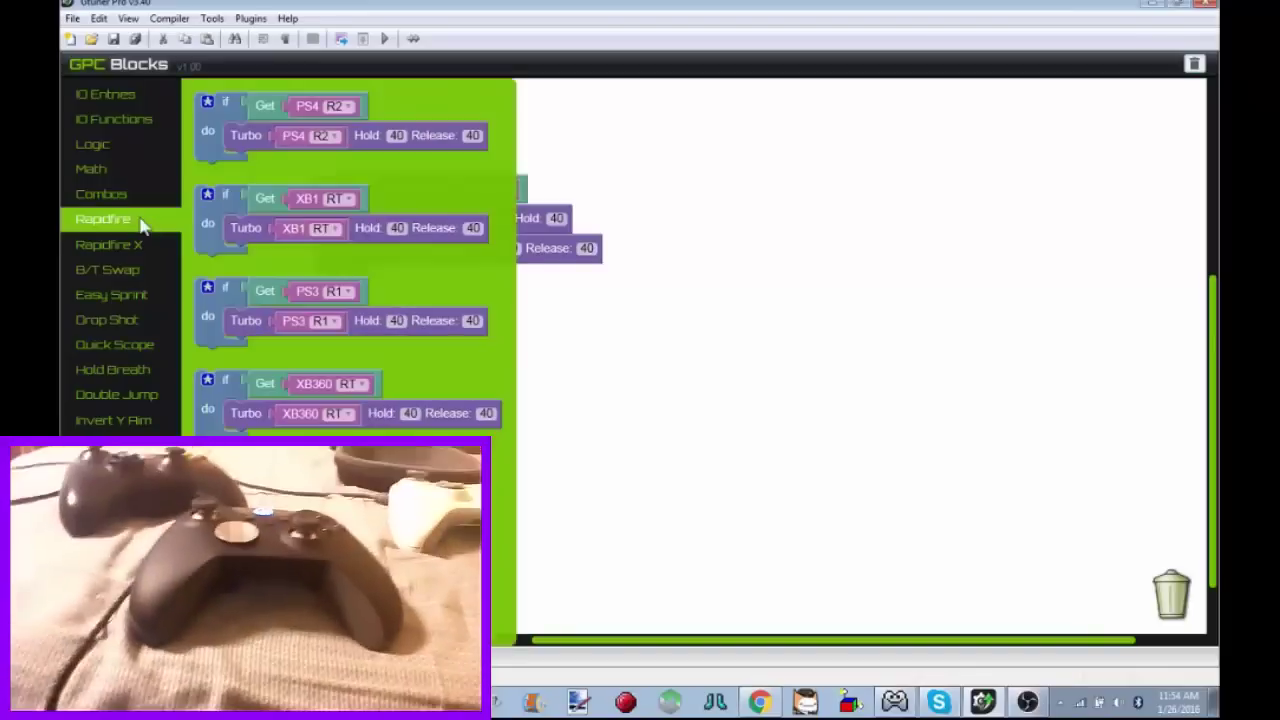
pyautogui.click(400, 248)
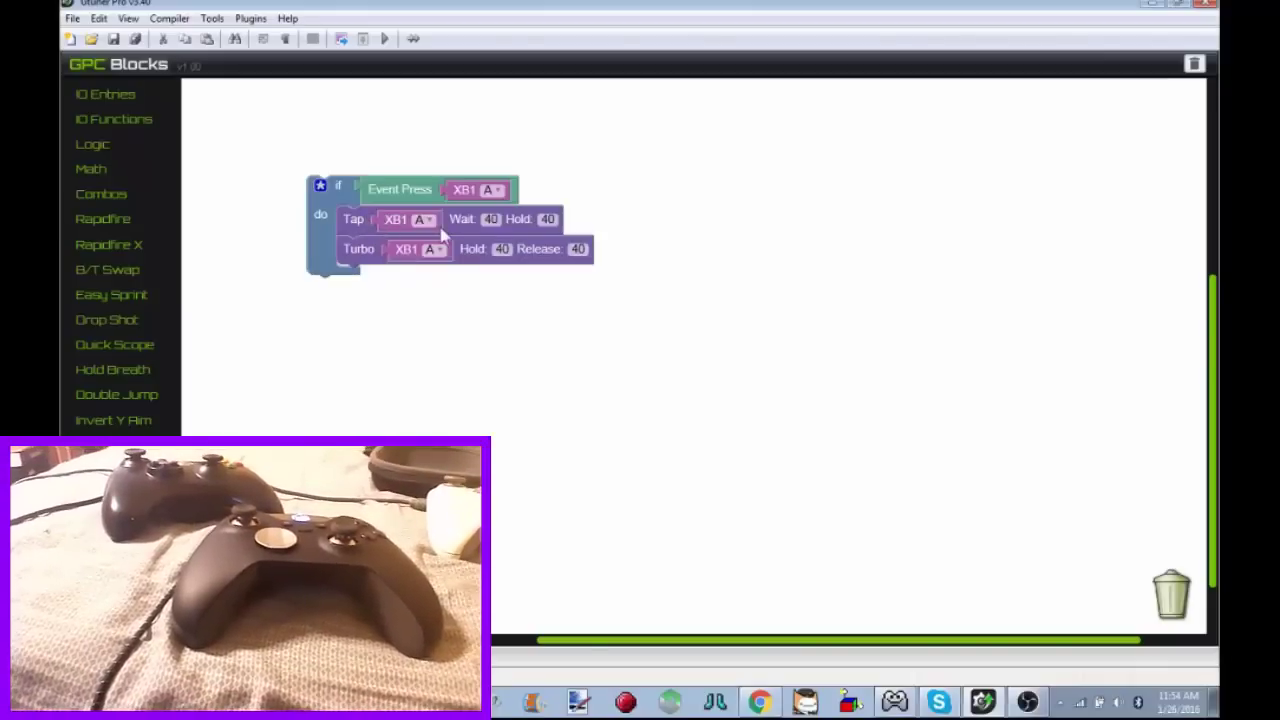
pyautogui.moveTo(395, 220); pyautogui.dragTo(342, 215)
pyautogui.press('Delete')
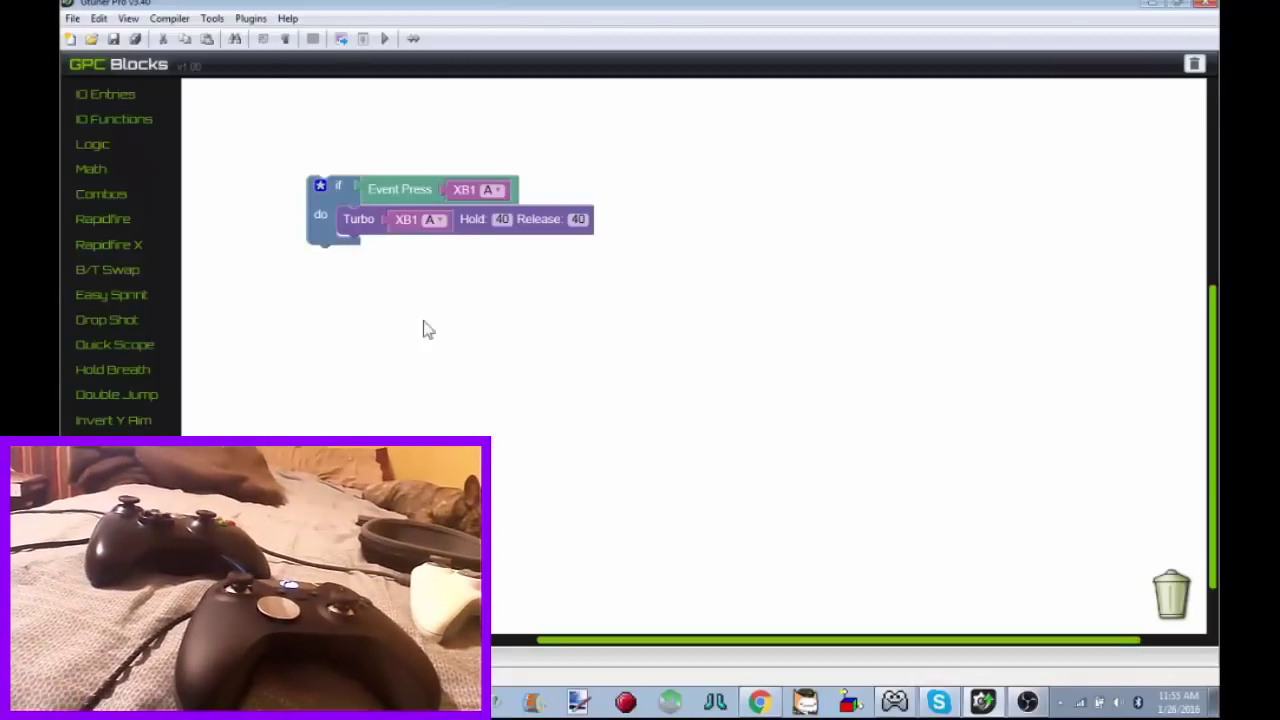
# Step: In Options, set the Titan One custom backlight colour to GREEN and close the window
pyautogui.click(251, 18)
pyautogui.moveTo(212, 18)
pyautogui.click(262, 169)
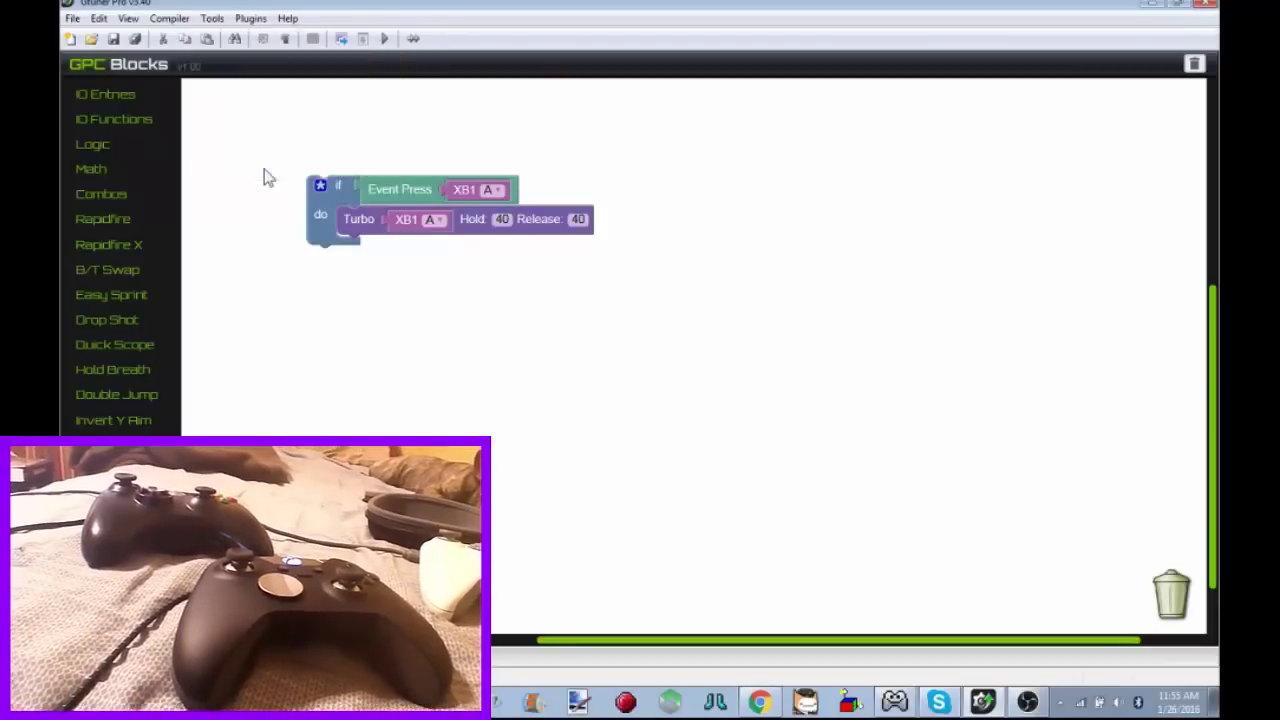
pyautogui.click(655, 226)
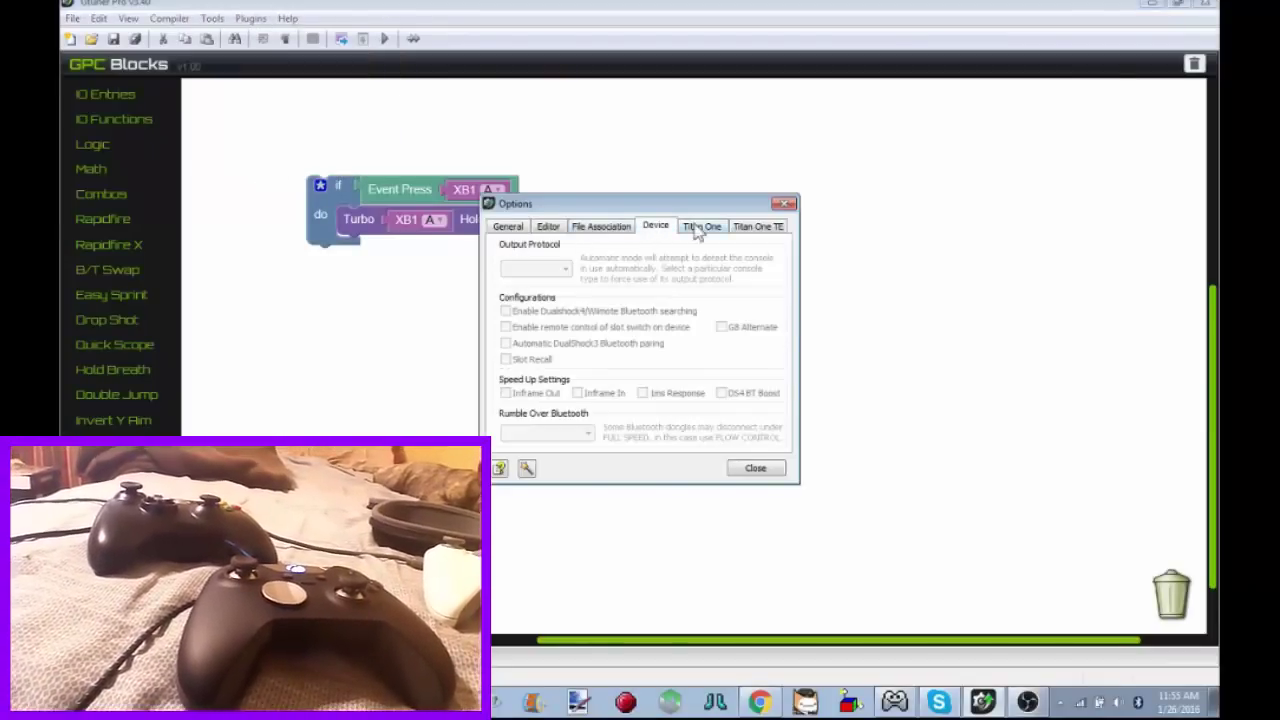
pyautogui.click(701, 227)
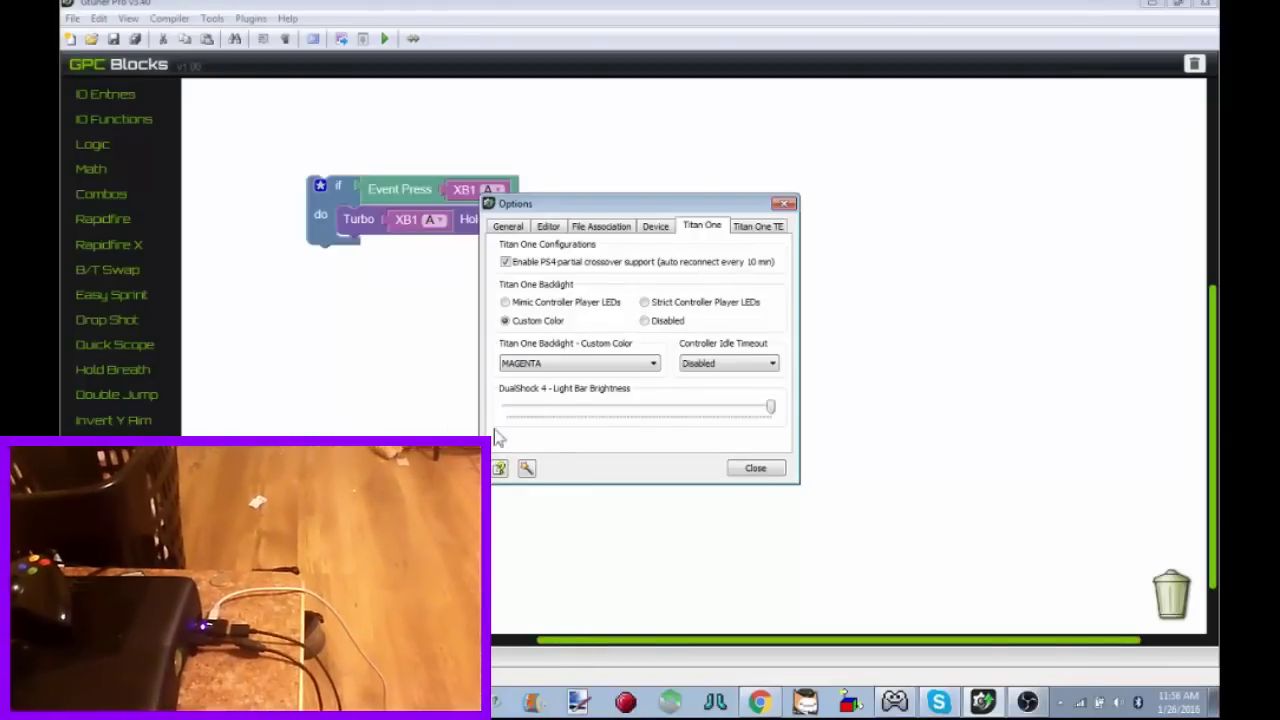
pyautogui.click(587, 367)
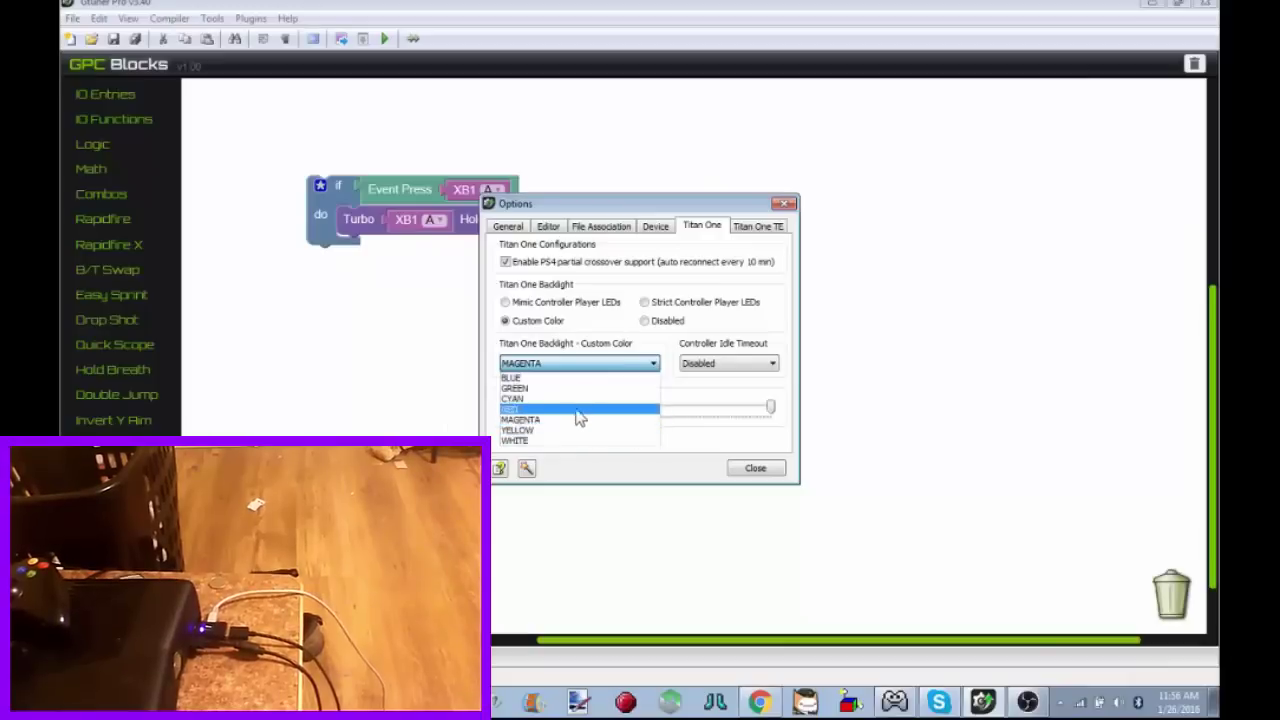
pyautogui.click(583, 395)
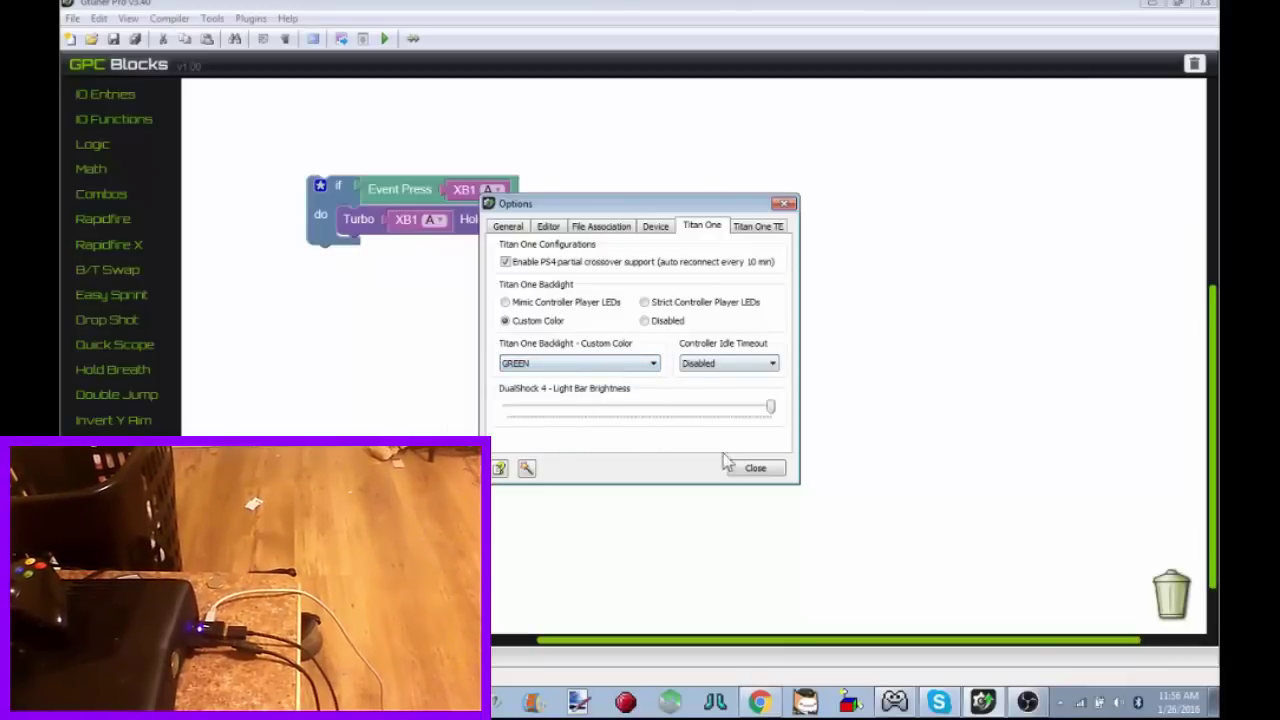
pyautogui.click(755, 468)
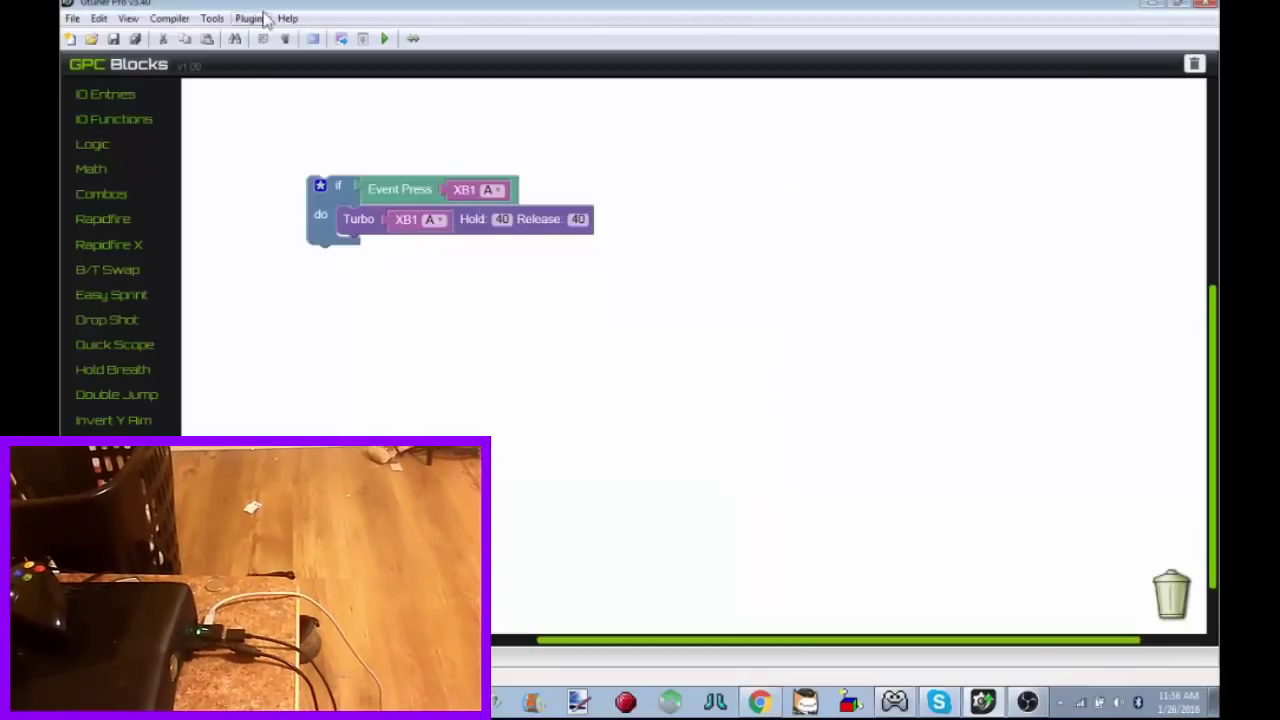
# Step: Reopen Options and change the Titan One backlight to MAGENTA, reviewing the TE and Device tabs
pyautogui.click(215, 19)
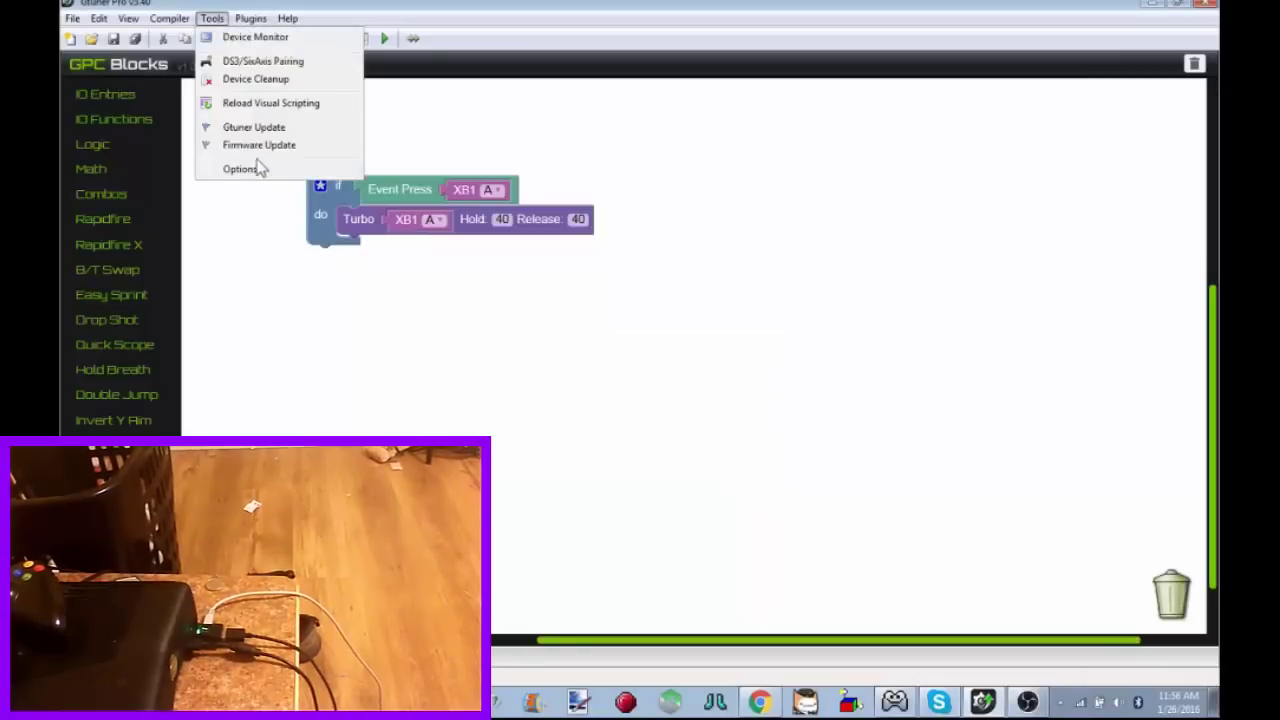
pyautogui.click(246, 170)
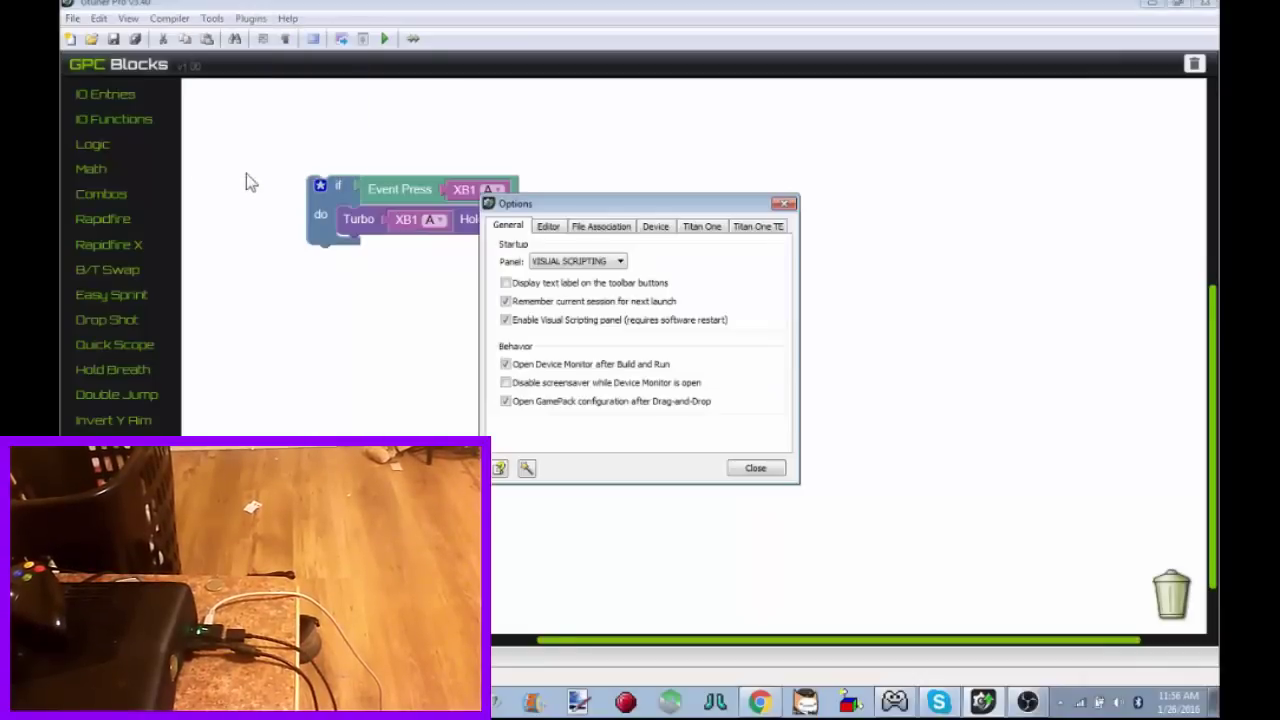
pyautogui.click(701, 226)
pyautogui.click(549, 363)
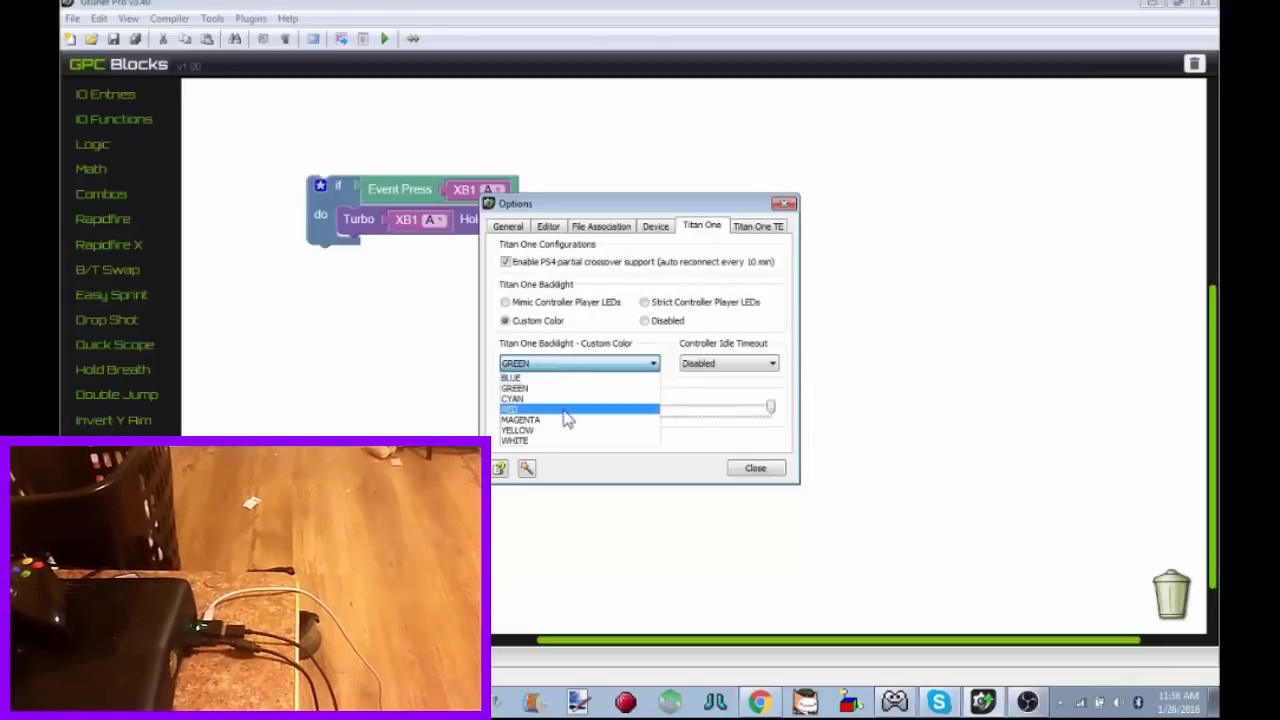
pyautogui.click(562, 420)
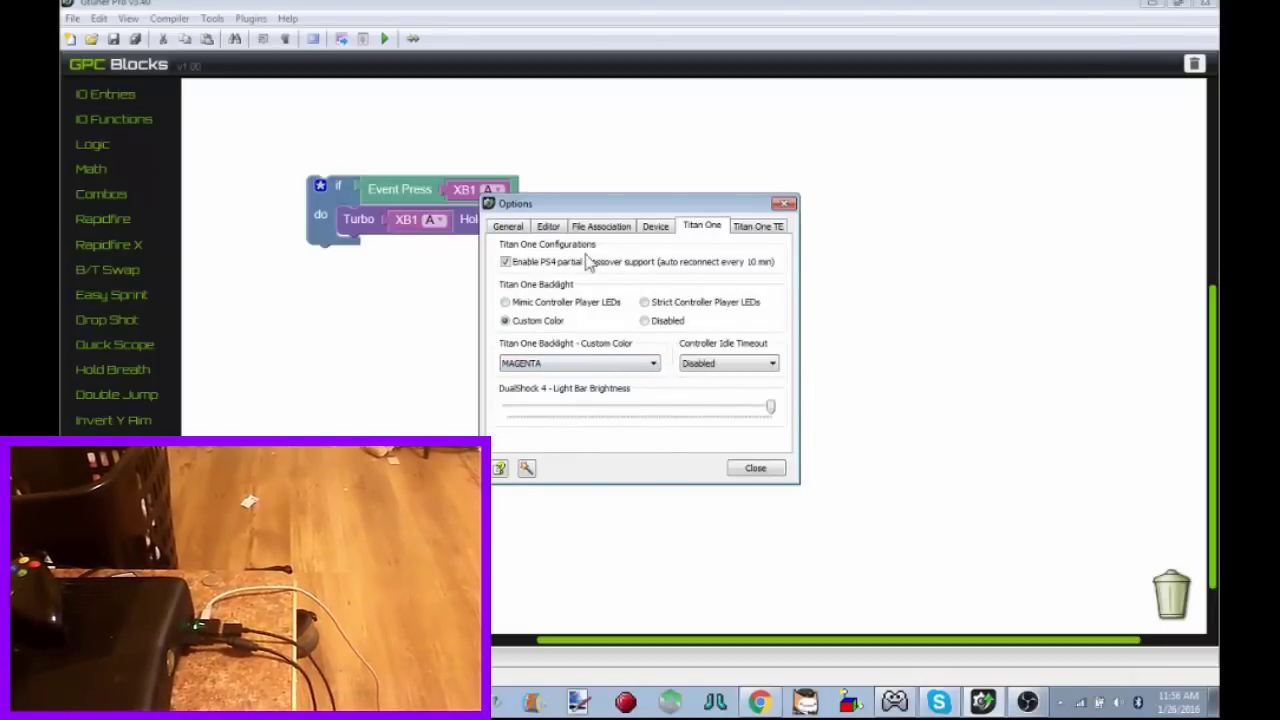
pyautogui.click(770, 227)
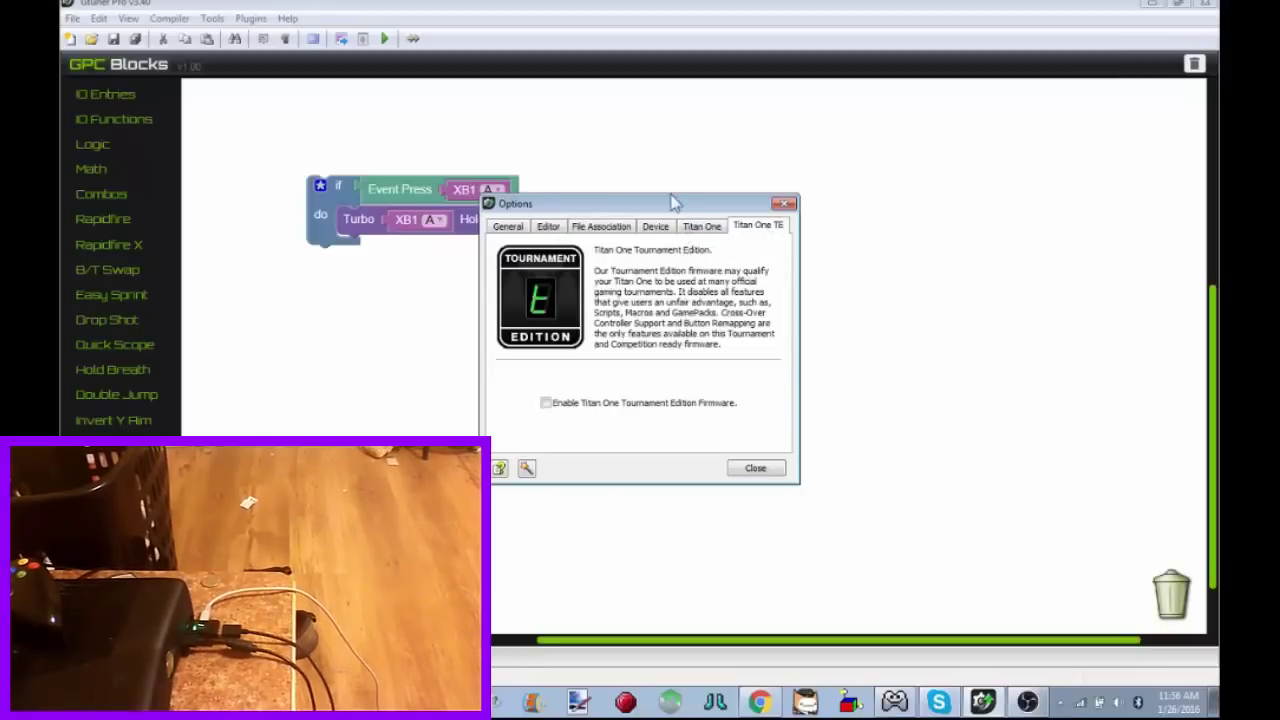
pyautogui.click(659, 229)
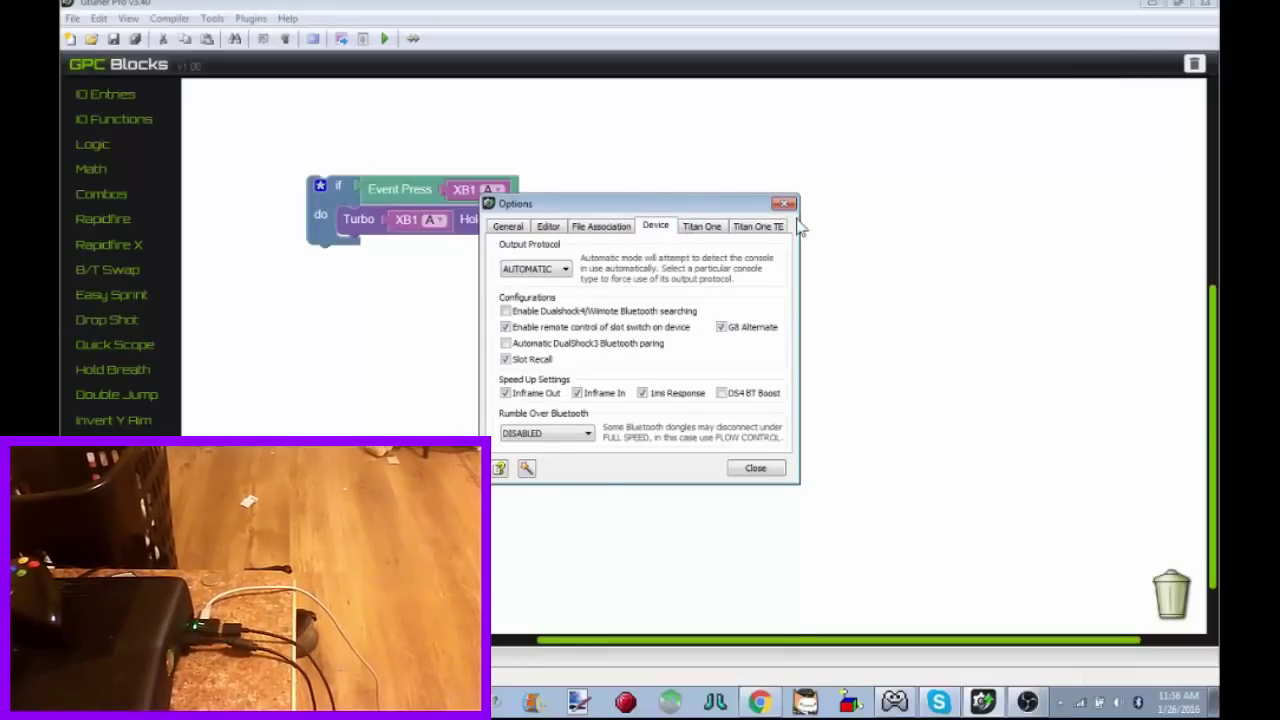
pyautogui.click(755, 469)
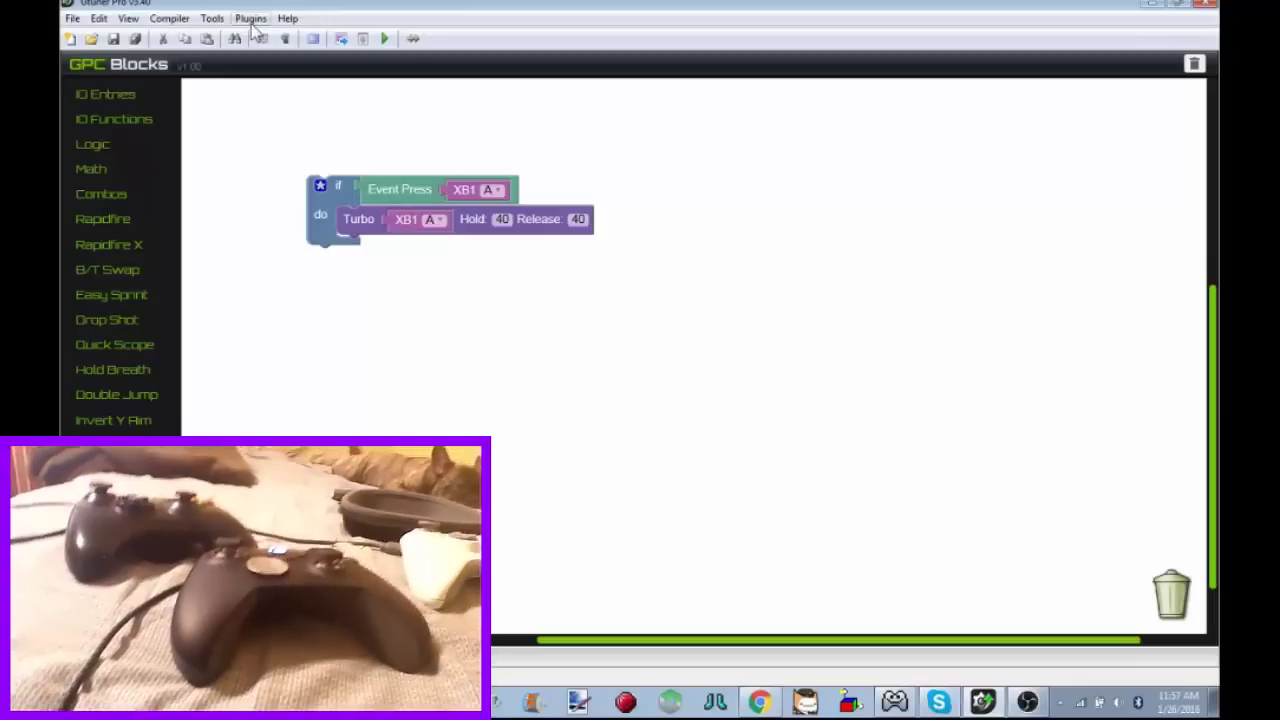
# Step: Open the GameRec plugin and record a 24.7-second macro of controller input
pyautogui.click(213, 19)
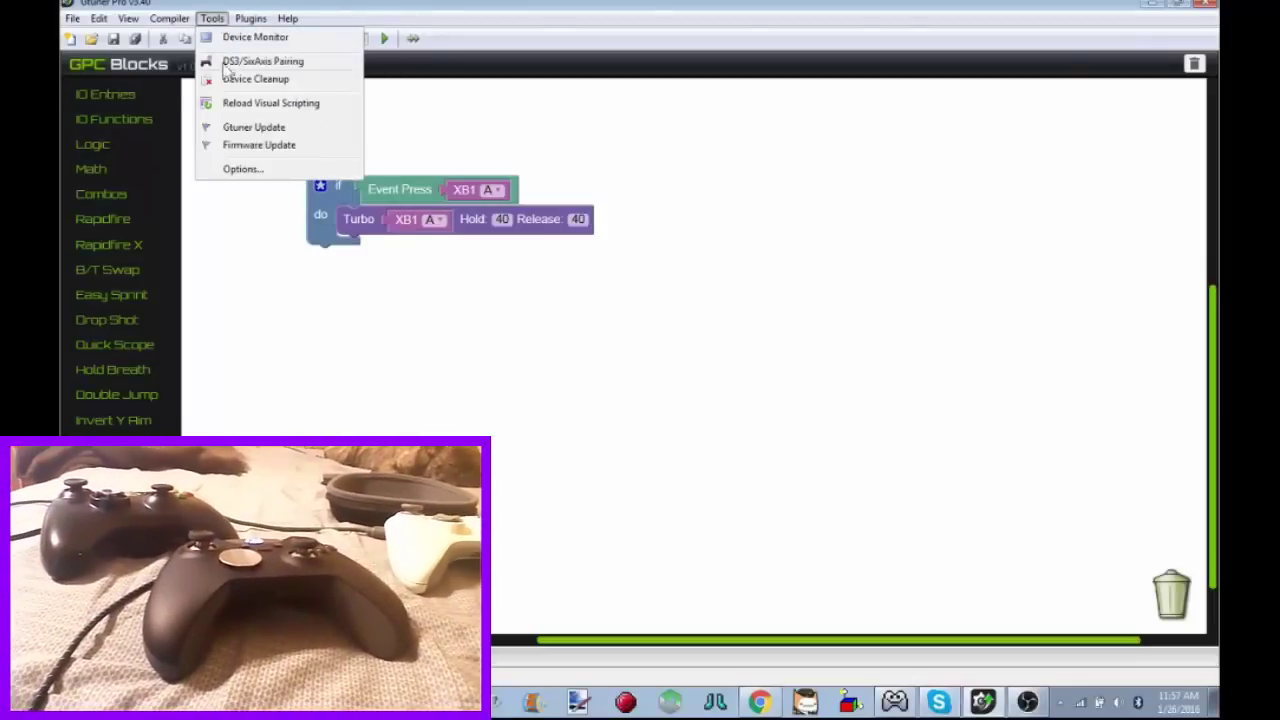
pyautogui.moveTo(251, 19)
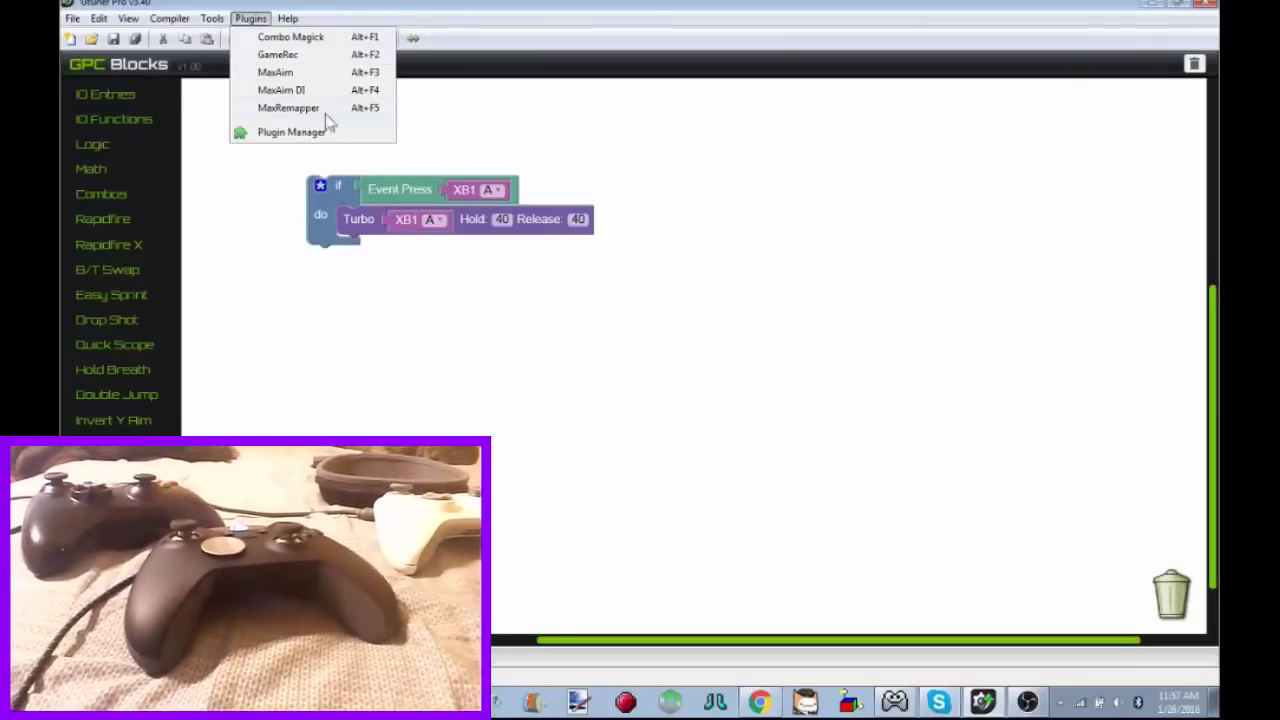
pyautogui.click(311, 58)
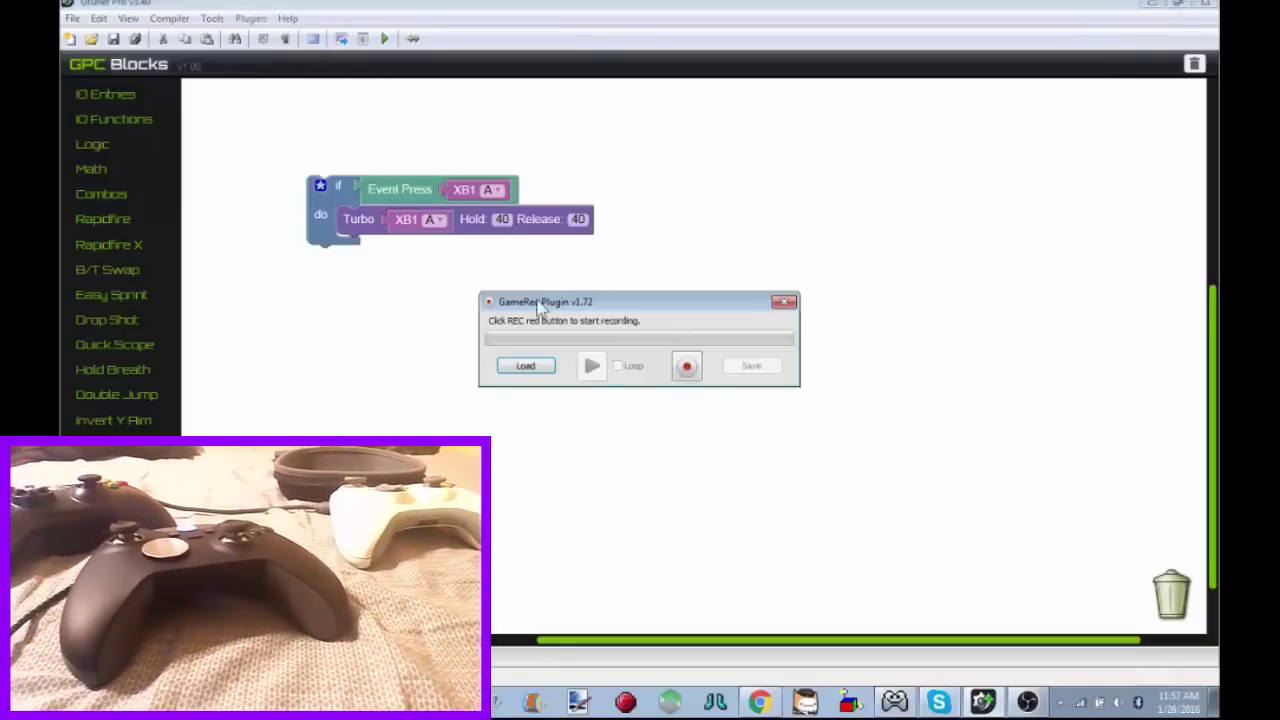
pyautogui.click(687, 366)
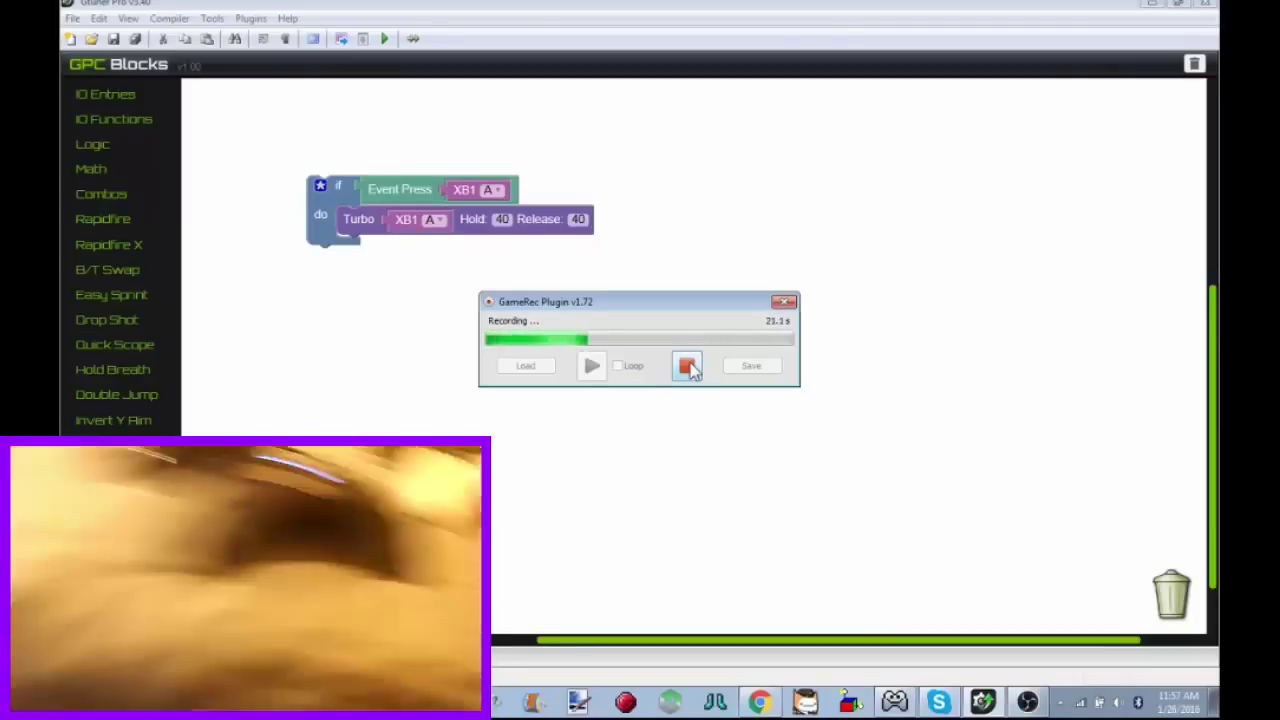
pyautogui.click(687, 367)
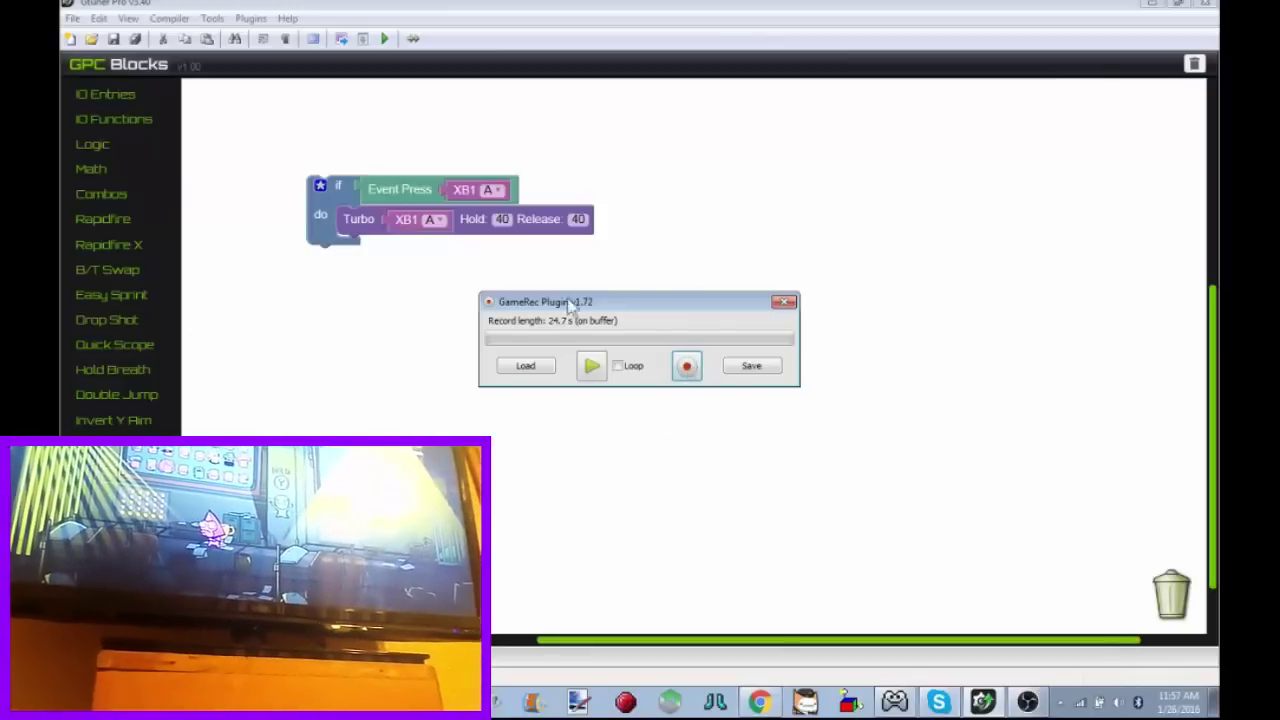
# Step: Nudge the GameRec window aside and play the recorded macro back to the console
pyautogui.moveTo(625, 302); pyautogui.dragTo(652, 325)
pyautogui.click(617, 390)
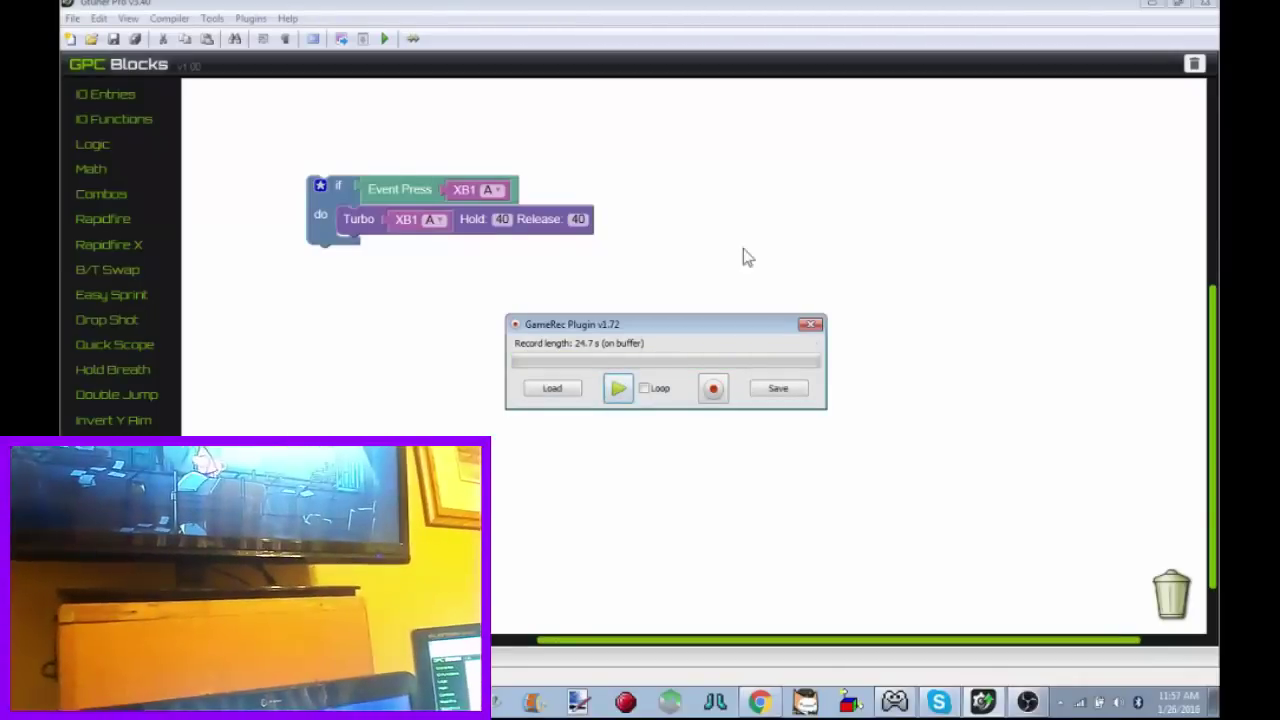
pyautogui.click(619, 389)
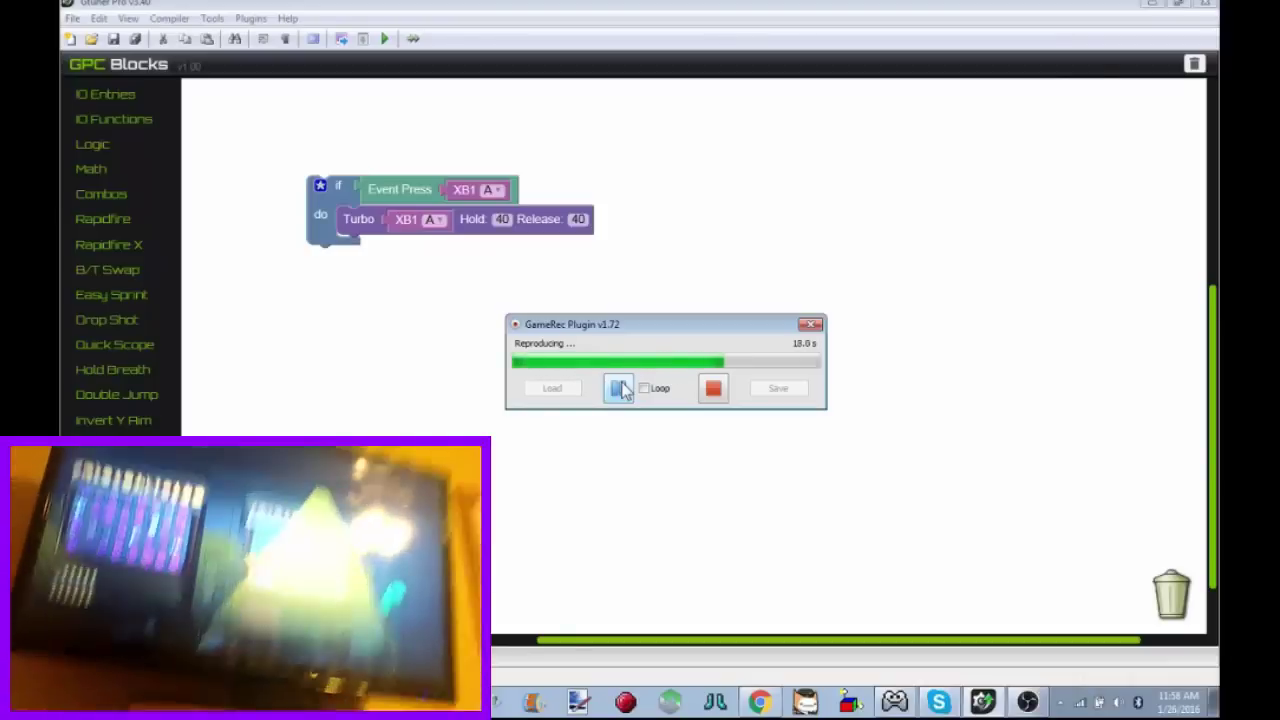
# Step: Stop the GameRec playback, close it, and enter capture mode in MaxAim Plugin v3.20
pyautogui.click(713, 388)
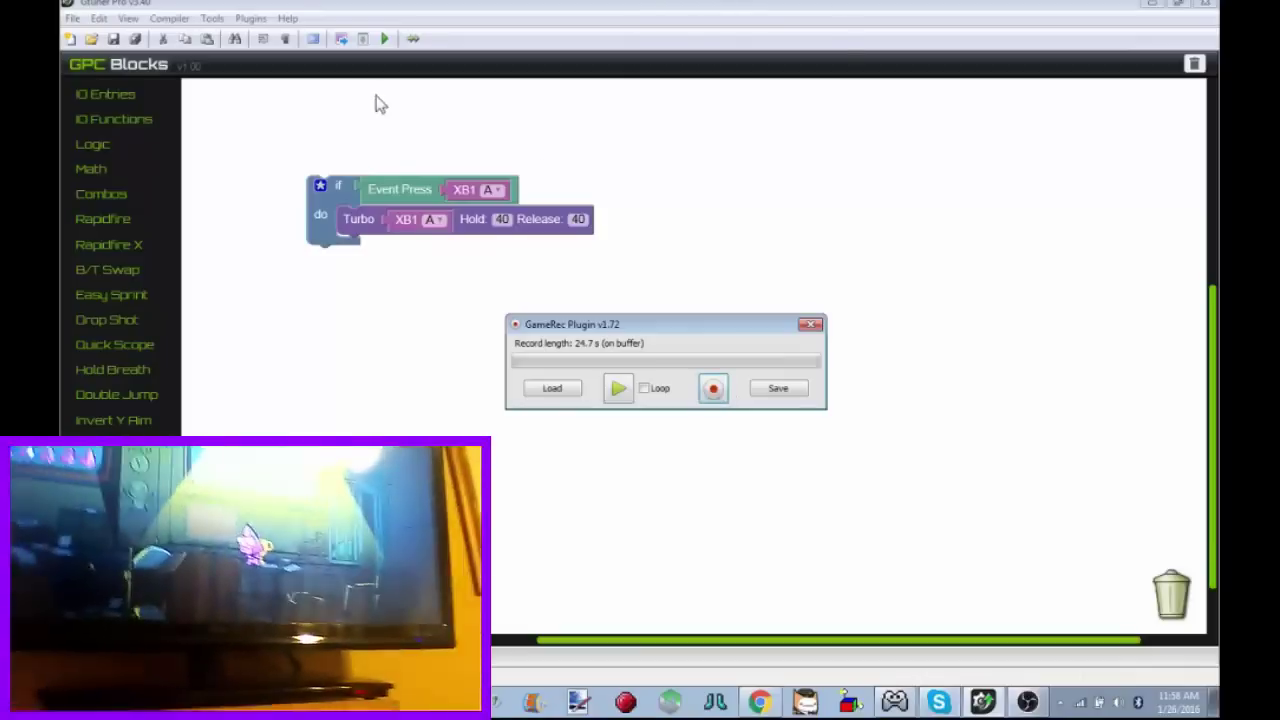
pyautogui.click(810, 324)
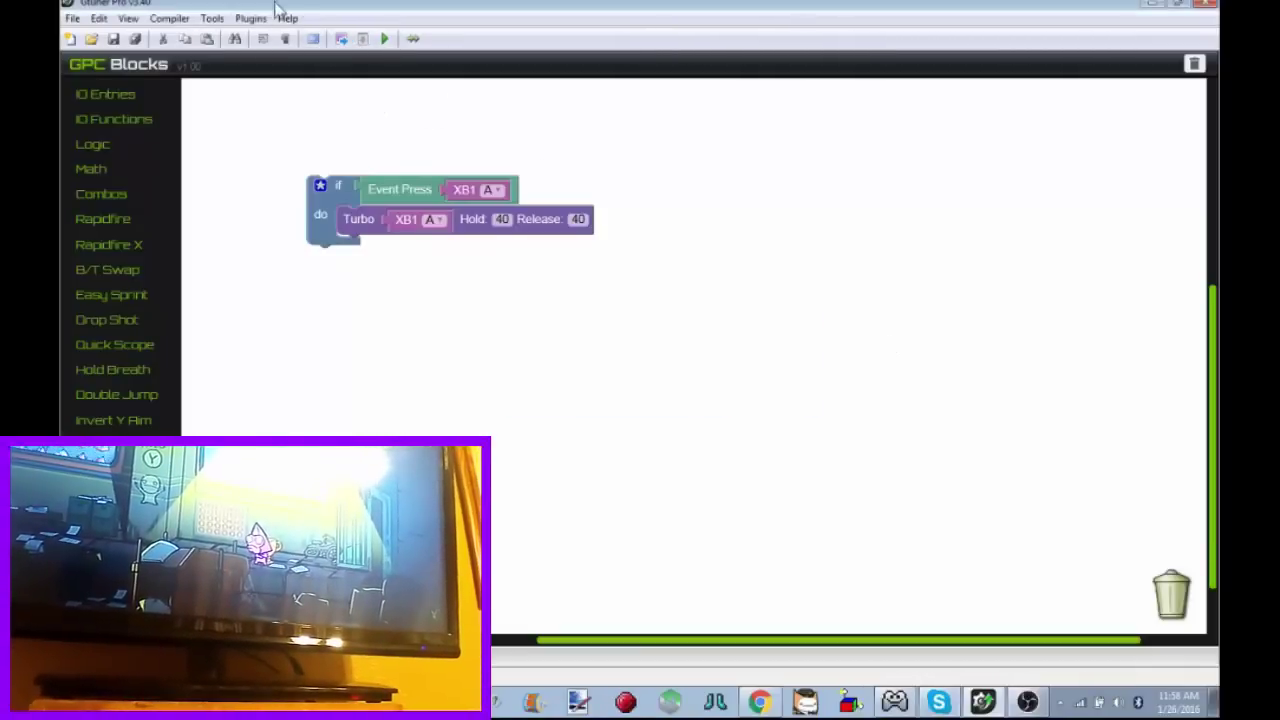
pyautogui.click(251, 19)
pyautogui.click(280, 75)
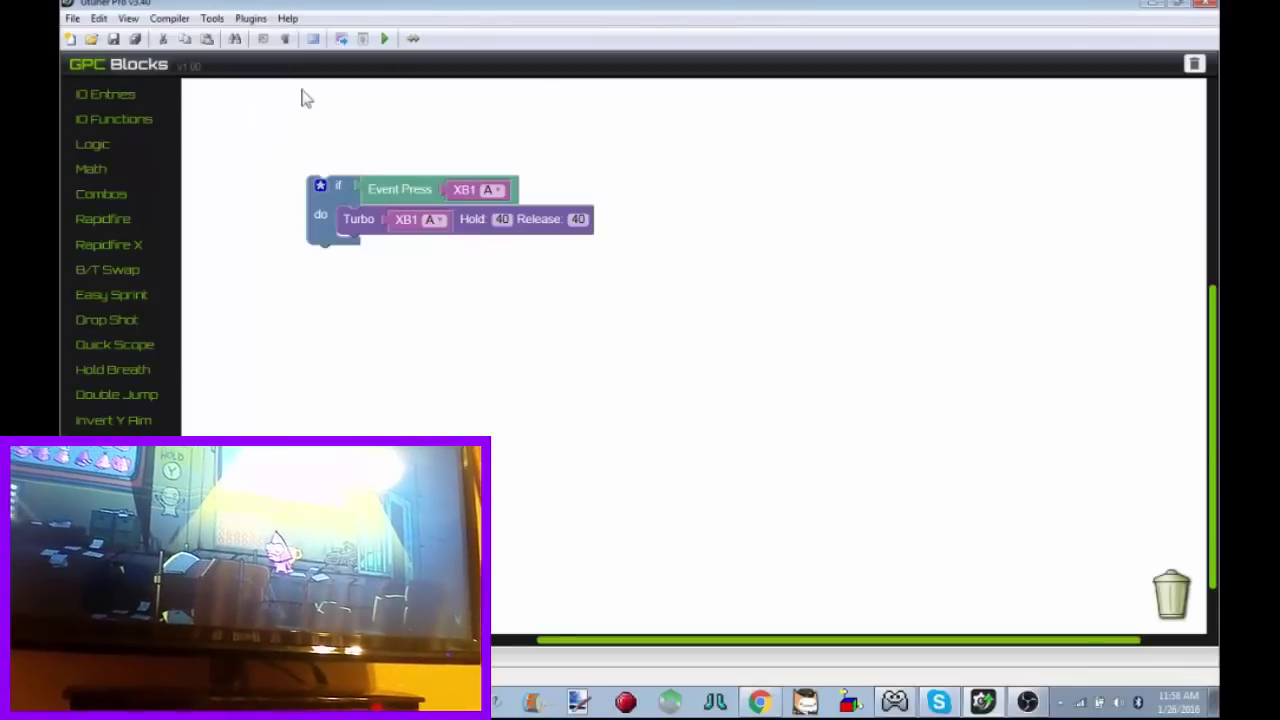
pyautogui.click(318, 135)
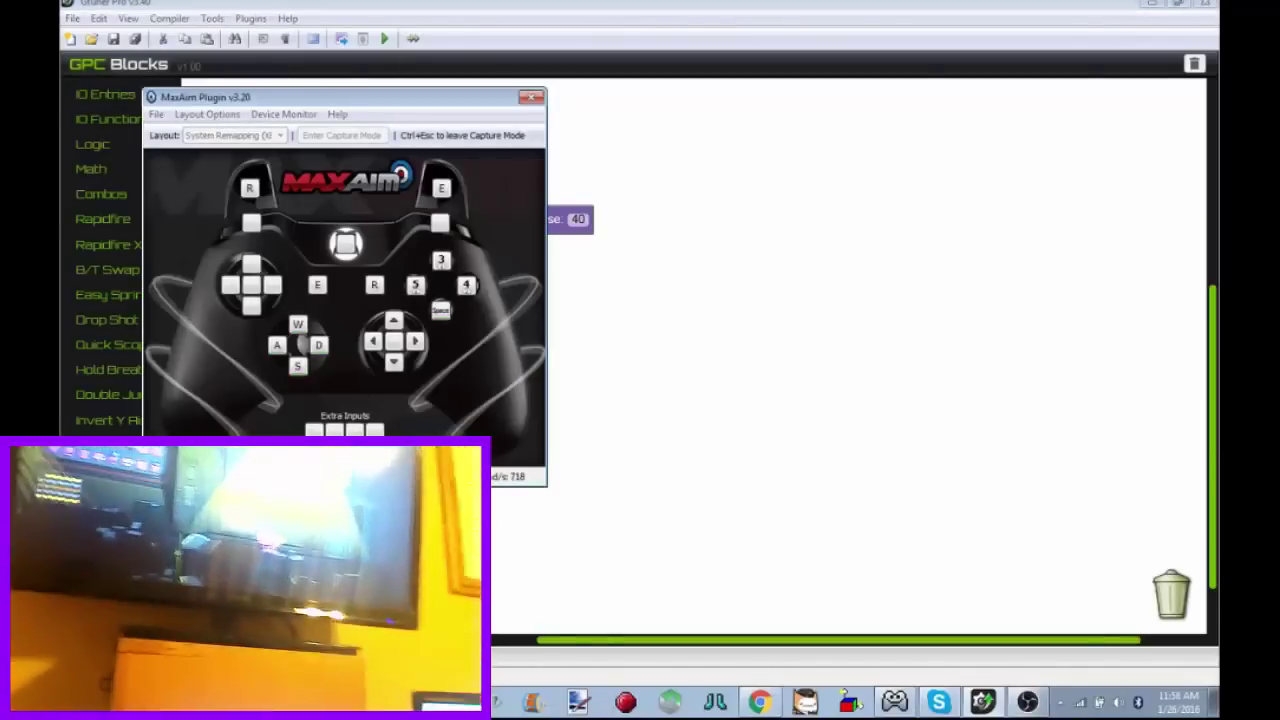